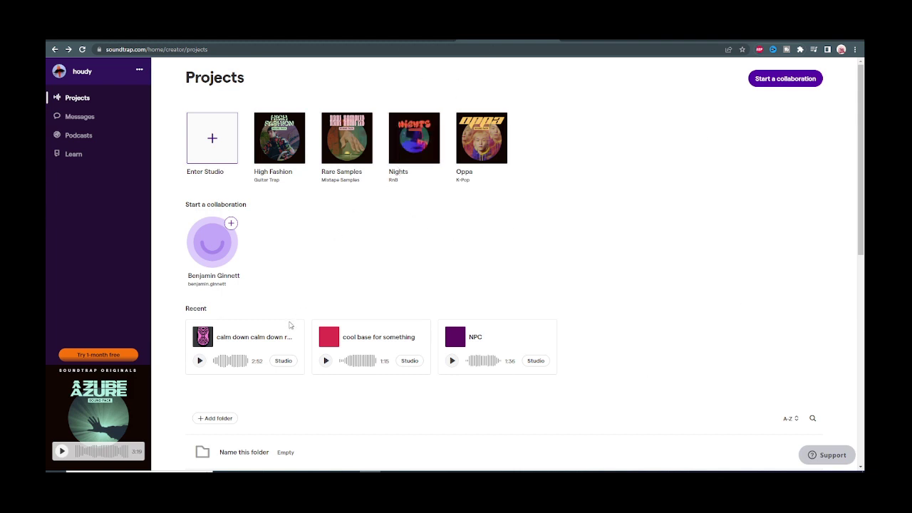
# Choose the Nights starter template on the Projects page to fork it into the studio
pyautogui.click(414, 138)
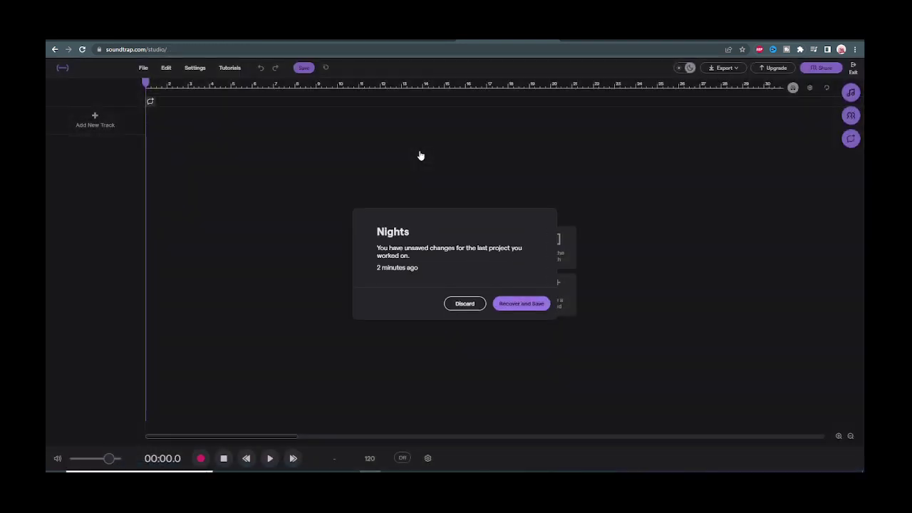
# Confirm the loading dialog so the Nights multitrack arrangement opens in the studio
pyautogui.click(523, 301)
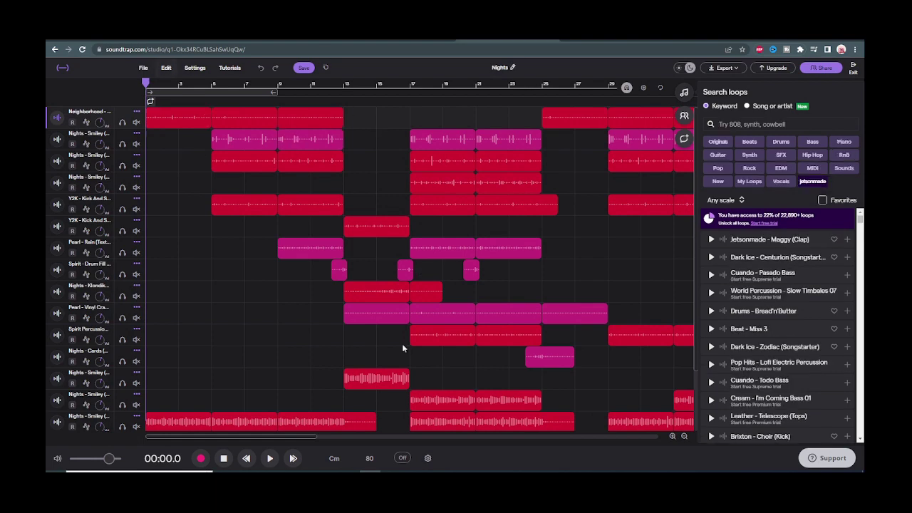
pyautogui.scroll(-3, 294, 206)
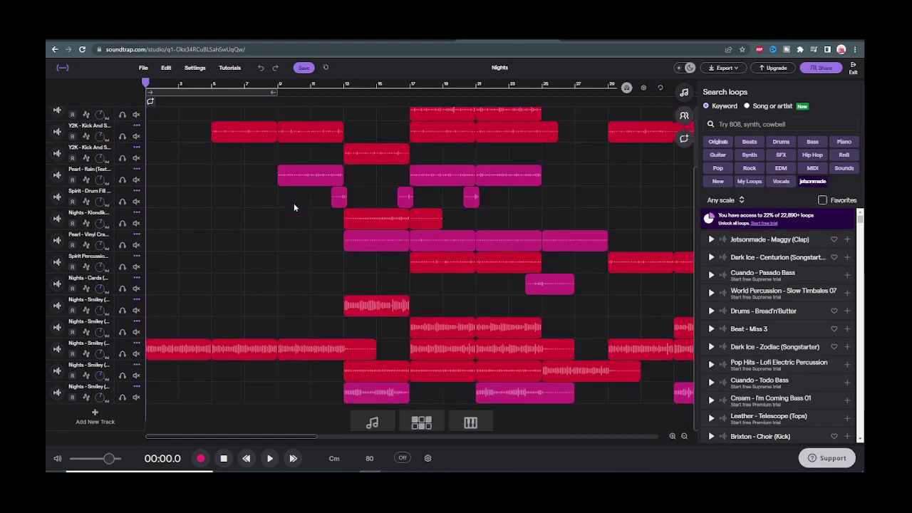
pyautogui.scroll(2, 294, 207)
pyautogui.scroll(1, 319, 216)
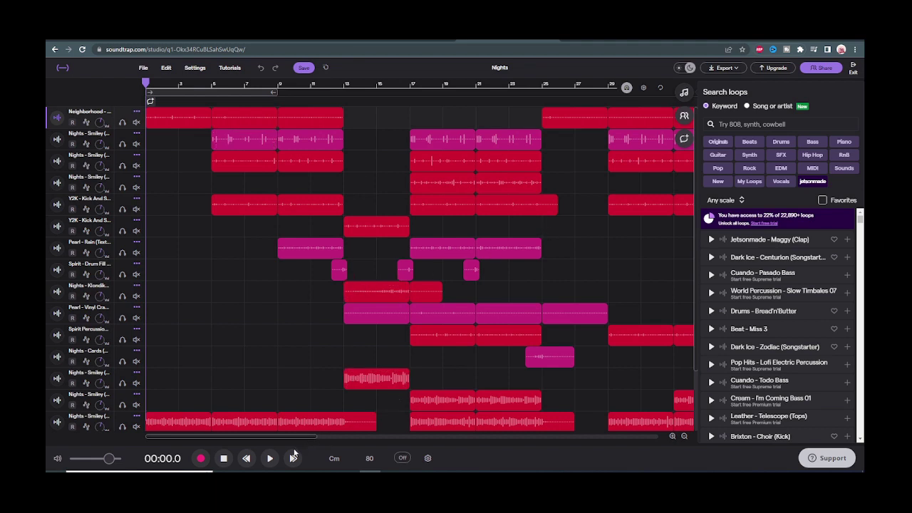
# Play the Nights arrangement, jump to bar 5 then bar 19, and pause around 56 seconds
pyautogui.click(270, 458)
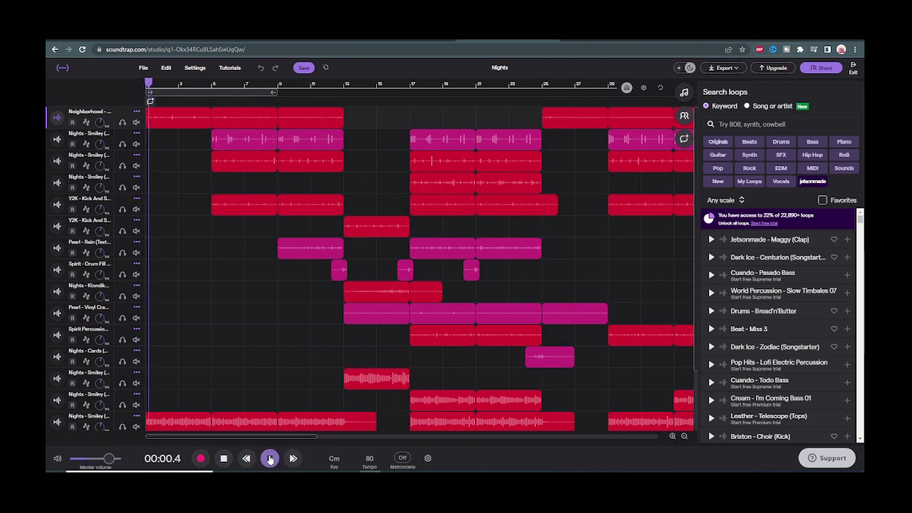
pyautogui.click(214, 84)
pyautogui.click(443, 84)
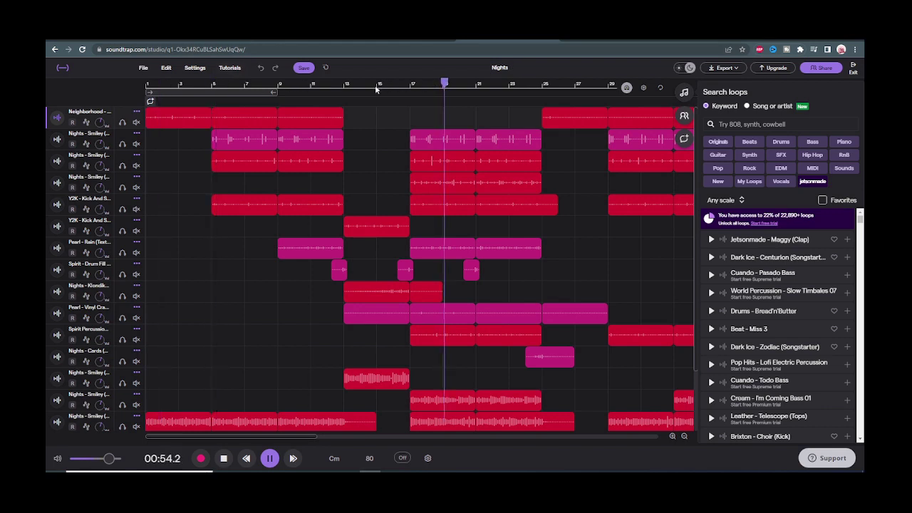
pyautogui.click(271, 458)
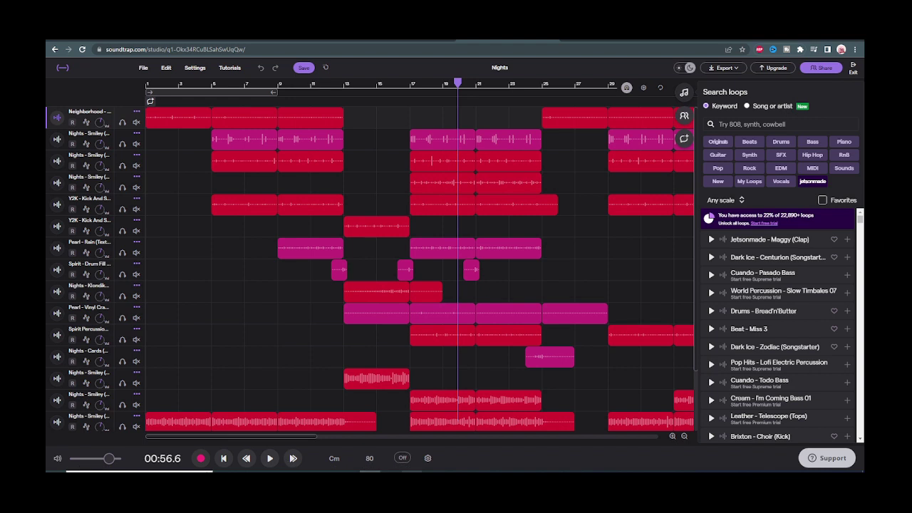